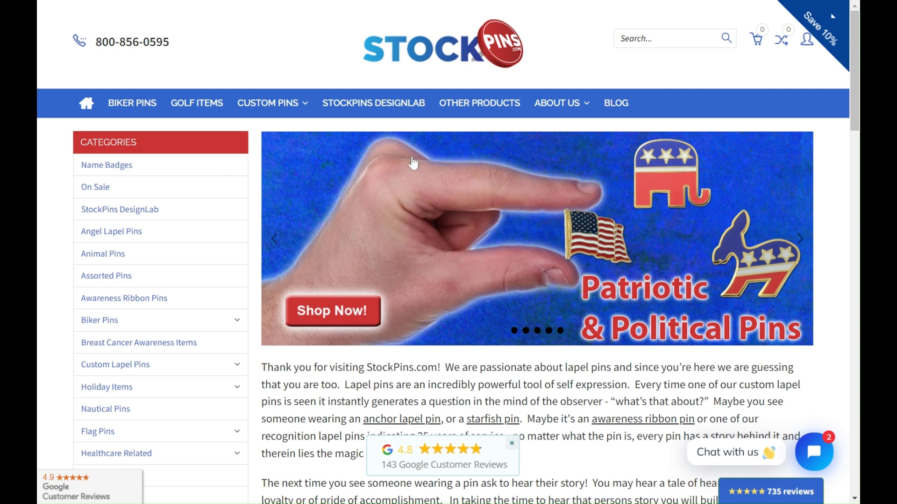
Step: From the Name Badges category, open the customizer for the 3" by 1.5" Rectangle Metal badge
{"action": "left_click", "coordinate": [118, 171]}
{"action": "scroll", "coordinate": [300, 187], "scroll_direction": "down", "scroll_amount": 3}
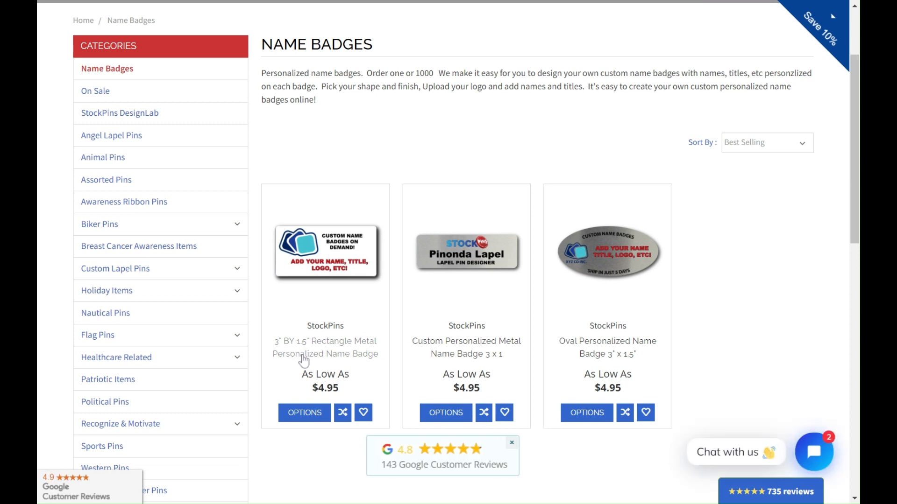
{"action": "left_click", "coordinate": [304, 356]}
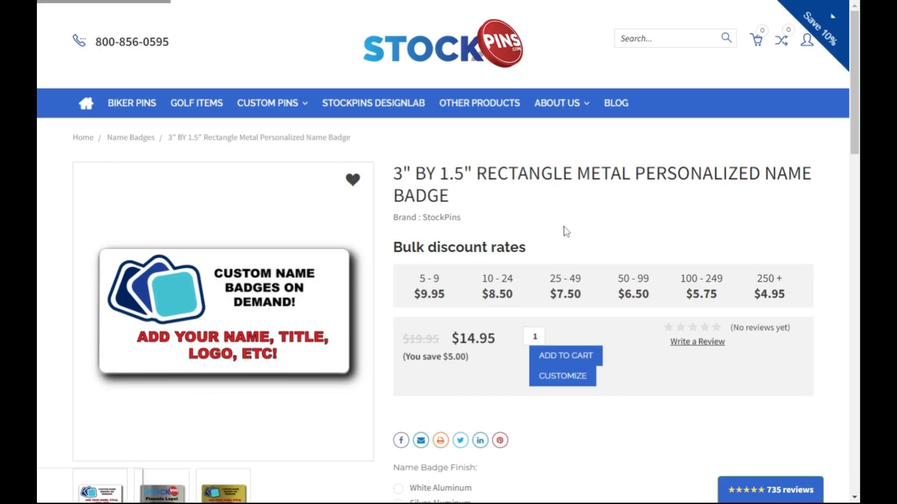
{"action": "left_click", "coordinate": [568, 382]}
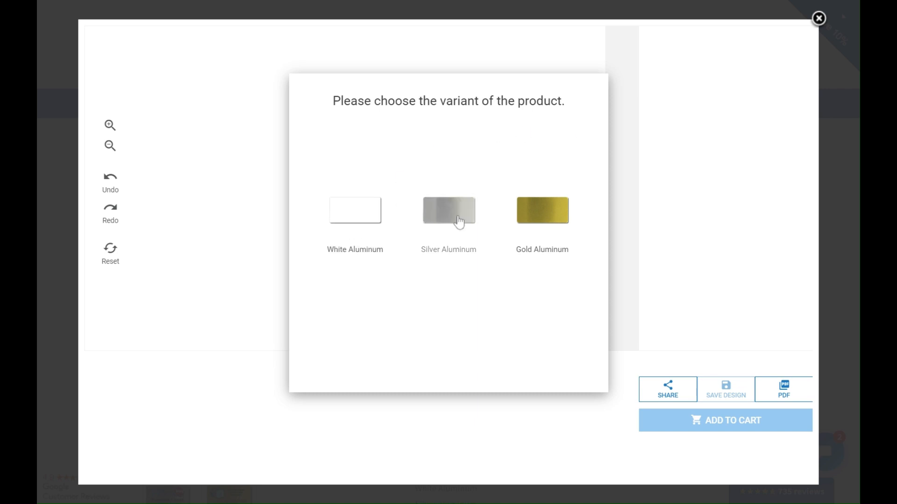
Step: Choose White Aluminum and apply the pre-made three-line text design
{"action": "left_click", "coordinate": [356, 215]}
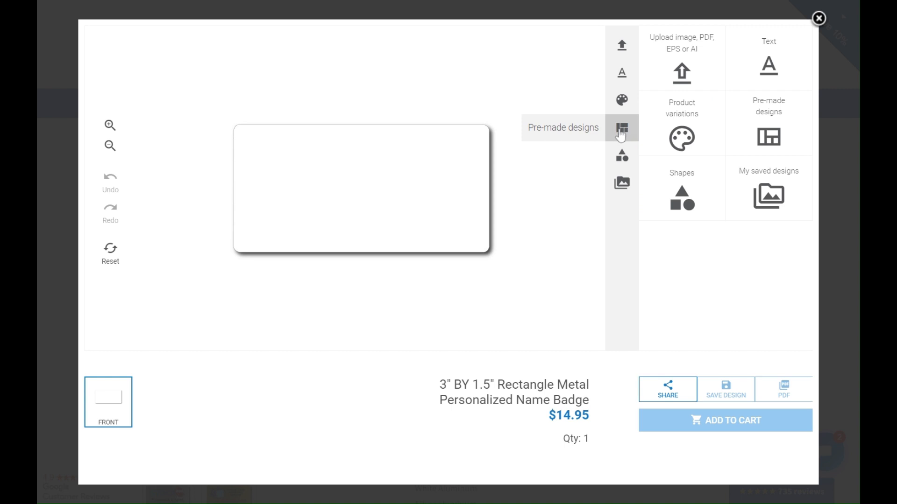
{"action": "left_click", "coordinate": [621, 134]}
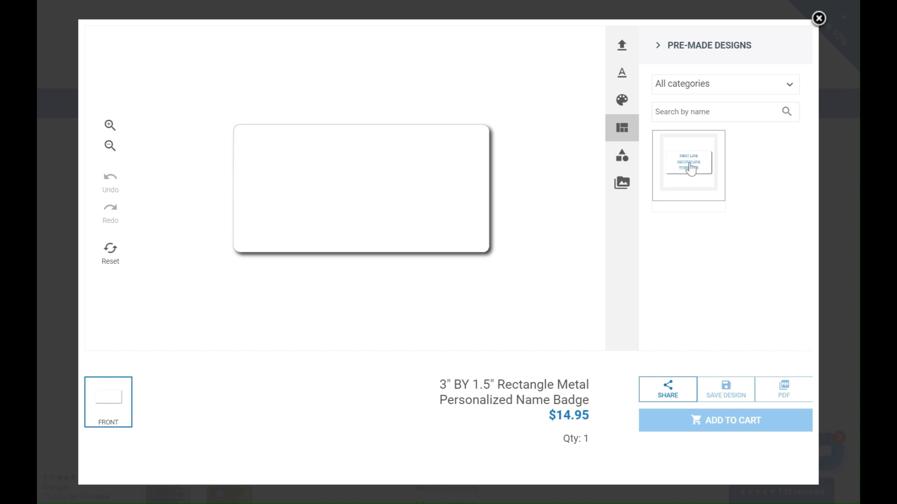
{"action": "left_click", "coordinate": [691, 171]}
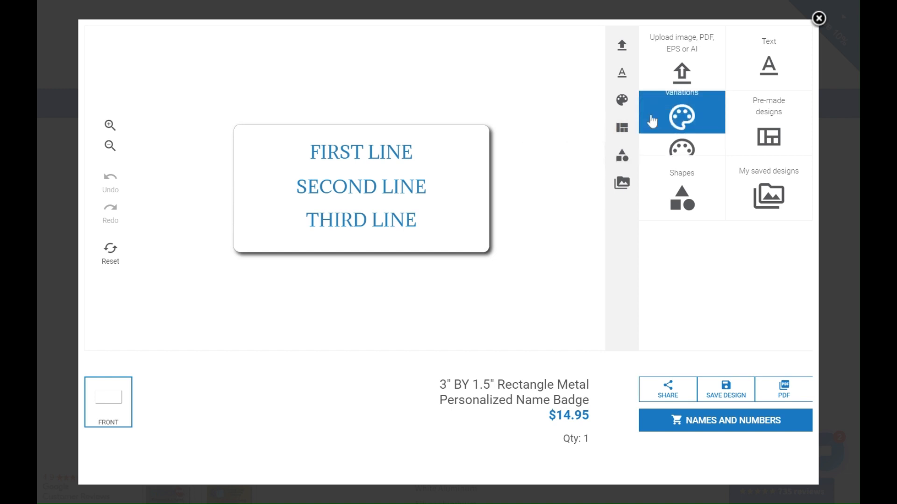
Step: Place the Company Name logo from My Gallery at upper left and send it behind the text
{"action": "left_click", "coordinate": [683, 79]}
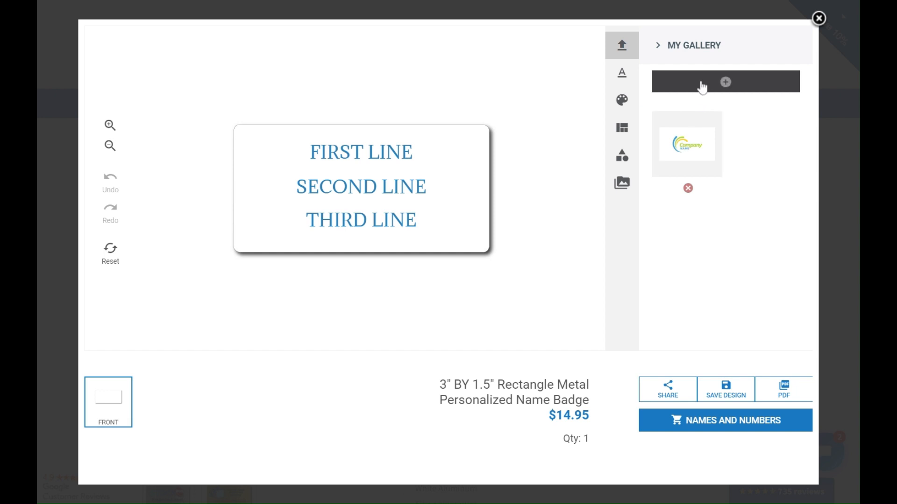
{"action": "left_click", "coordinate": [682, 150]}
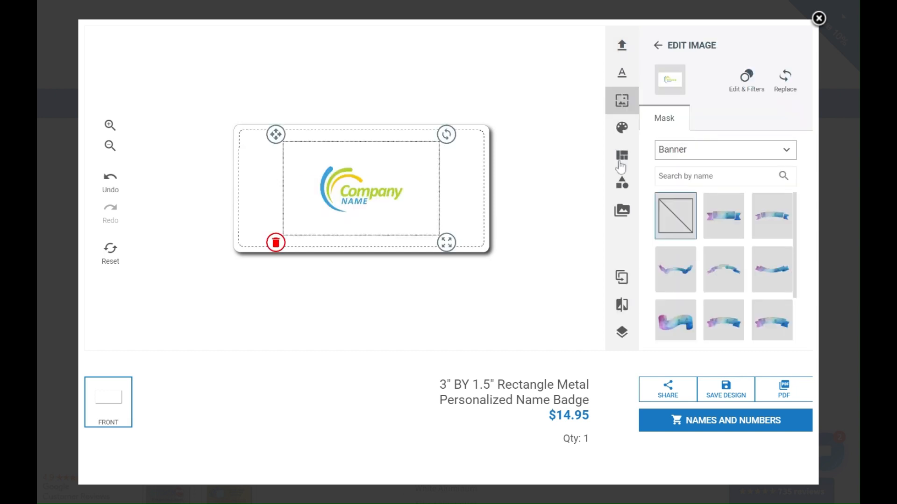
{"action": "left_click_drag", "start_coordinate": [366, 186], "coordinate": [292, 166]}
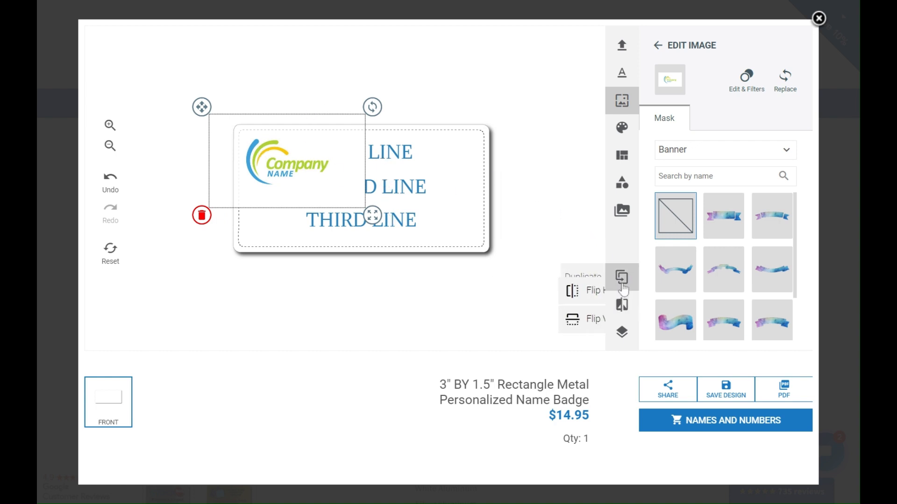
{"action": "mouse_move", "coordinate": [624, 308]}
{"action": "mouse_move", "coordinate": [621, 332]}
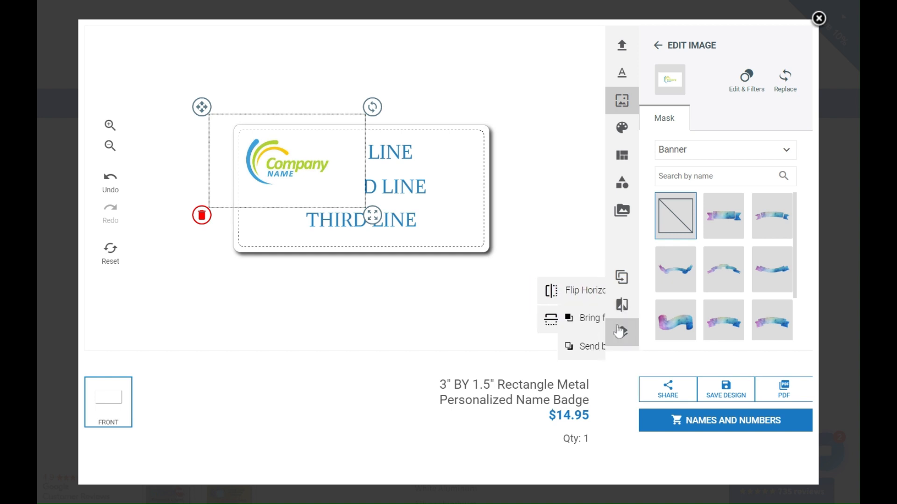
{"action": "left_click", "coordinate": [560, 352]}
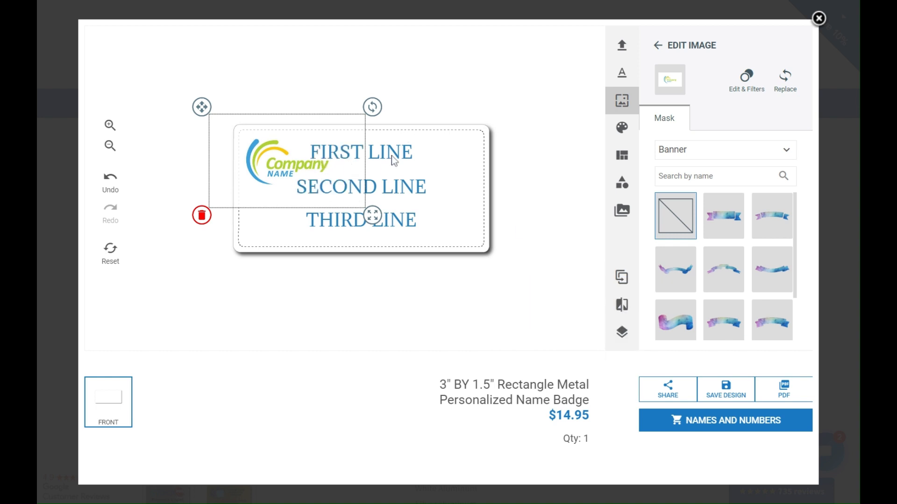
{"action": "left_click", "coordinate": [426, 114]}
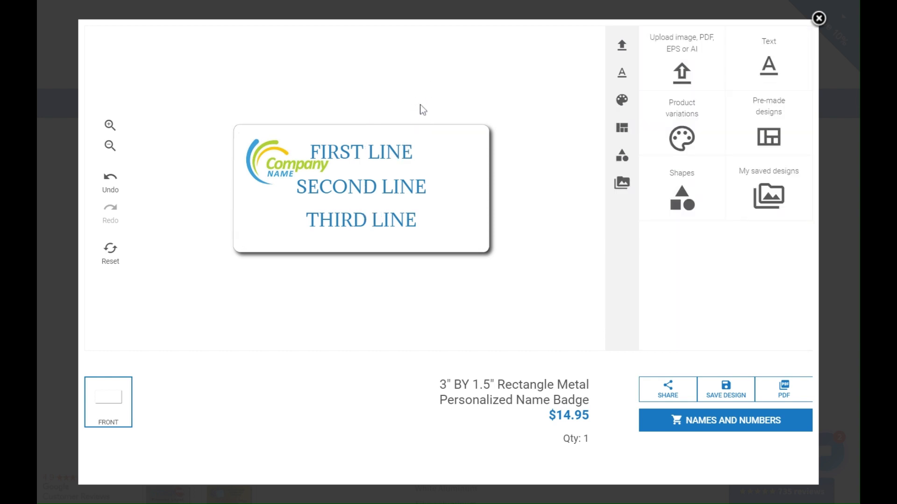
Step: Move FIRST LINE right of the logo, set it in Cairo, left-aligned, box widened to the edge
{"action": "left_click", "coordinate": [377, 158]}
{"action": "left_click_drag", "start_coordinate": [374, 159], "coordinate": [417, 166]}
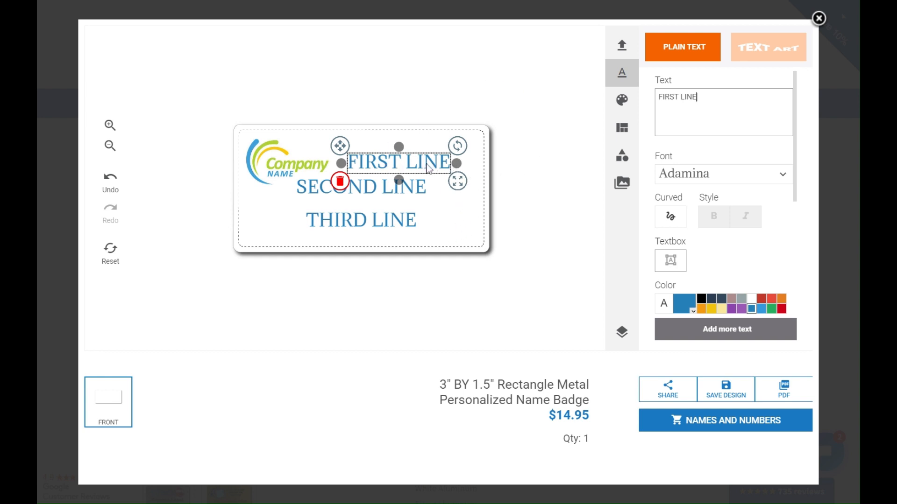
{"action": "left_click", "coordinate": [693, 183]}
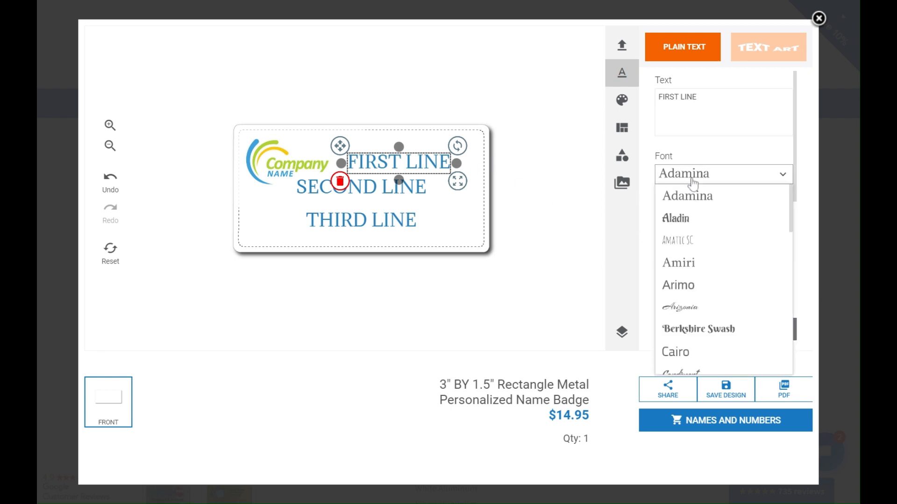
{"action": "left_click", "coordinate": [685, 356]}
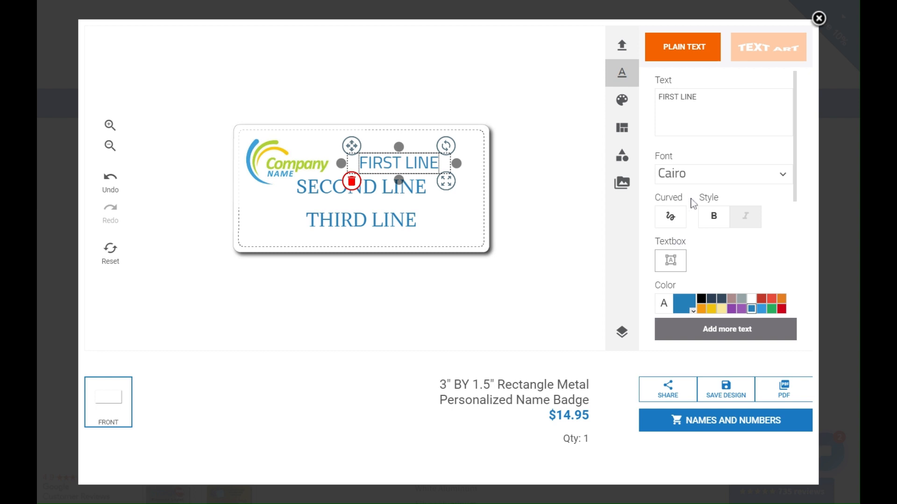
{"action": "scroll", "coordinate": [691, 210], "scroll_direction": "down", "scroll_amount": 1}
{"action": "scroll", "coordinate": [693, 233], "scroll_direction": "down", "scroll_amount": 1}
{"action": "left_click", "coordinate": [670, 187]}
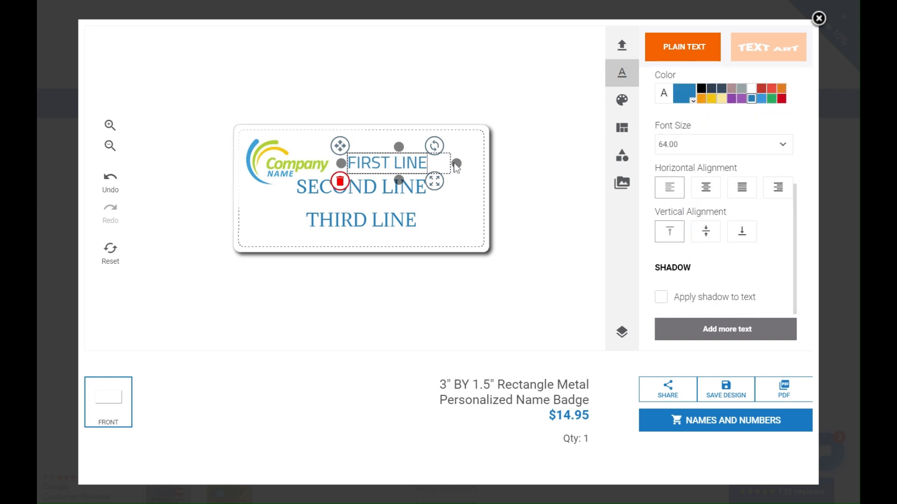
{"action": "left_click_drag", "start_coordinate": [455, 164], "coordinate": [492, 164]}
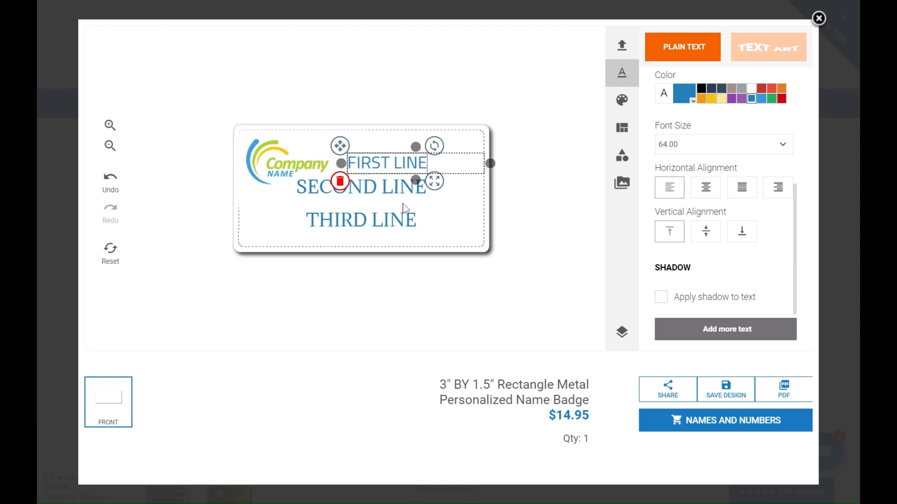
Step: Move SECOND LINE beside the logo, set it in Cairo, left-aligned, with its box slightly widened
{"action": "left_click", "coordinate": [381, 194]}
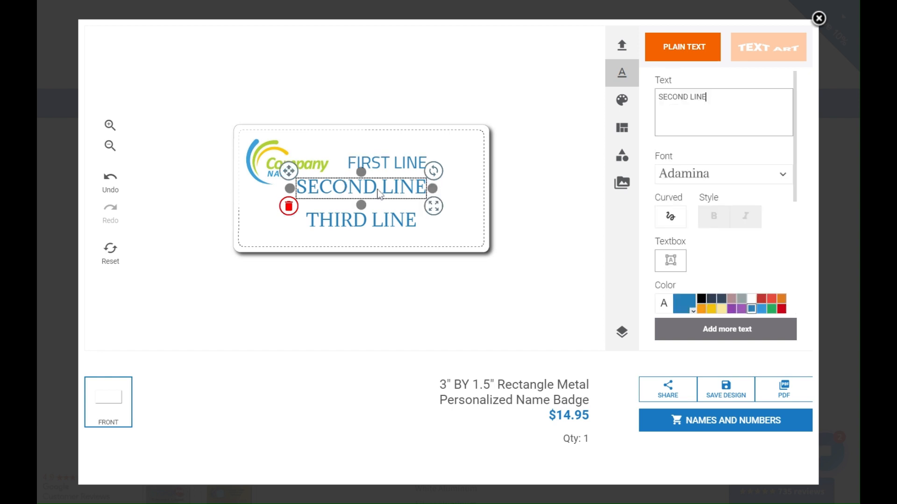
{"action": "left_click_drag", "start_coordinate": [369, 187], "coordinate": [425, 192]}
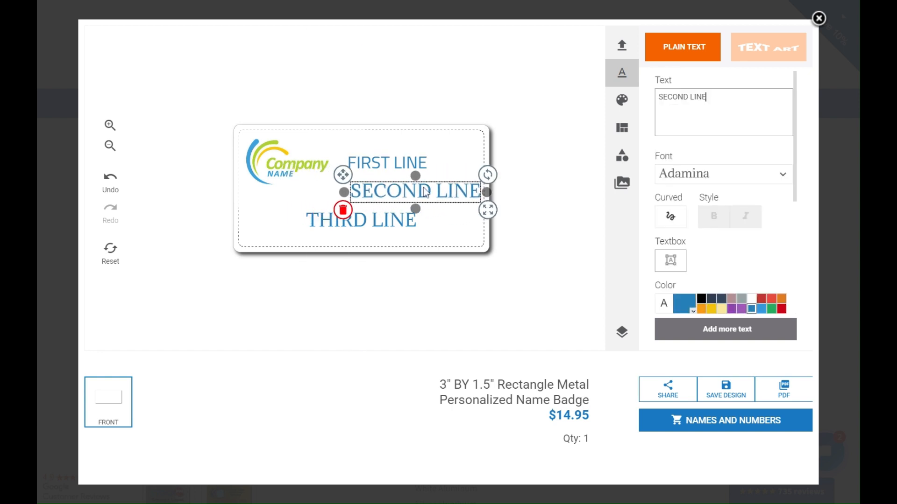
{"action": "left_click", "coordinate": [717, 174]}
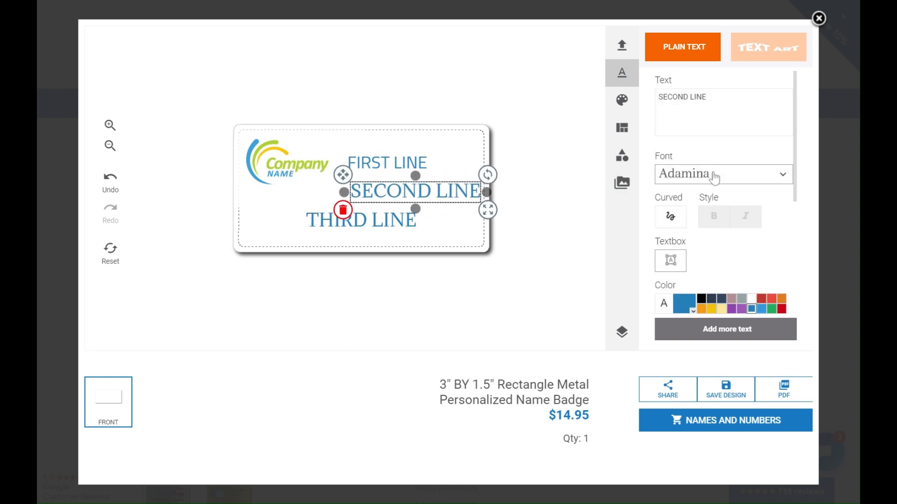
{"action": "left_click", "coordinate": [683, 353]}
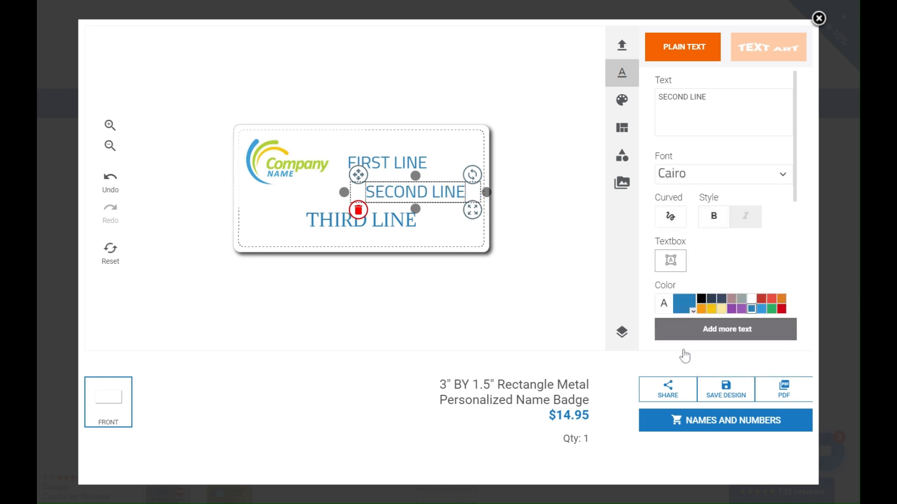
{"action": "scroll", "coordinate": [721, 281], "scroll_direction": "down", "scroll_amount": 3}
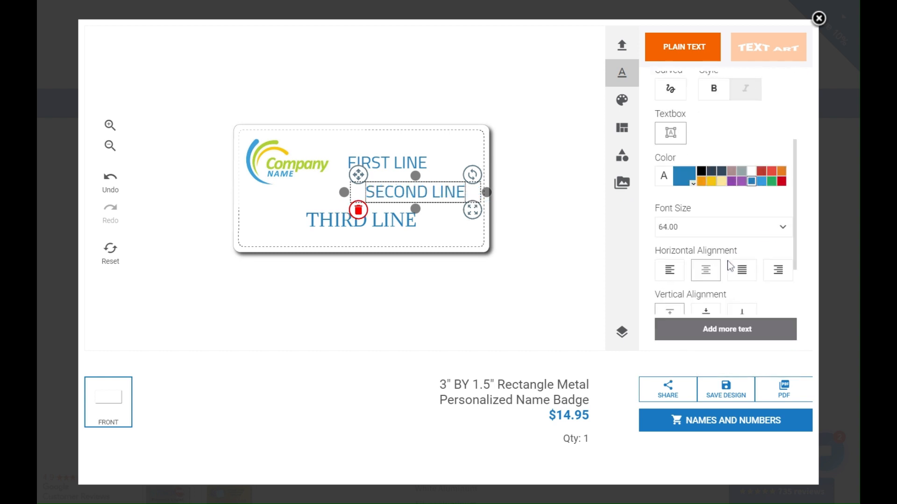
{"action": "left_click", "coordinate": [669, 270]}
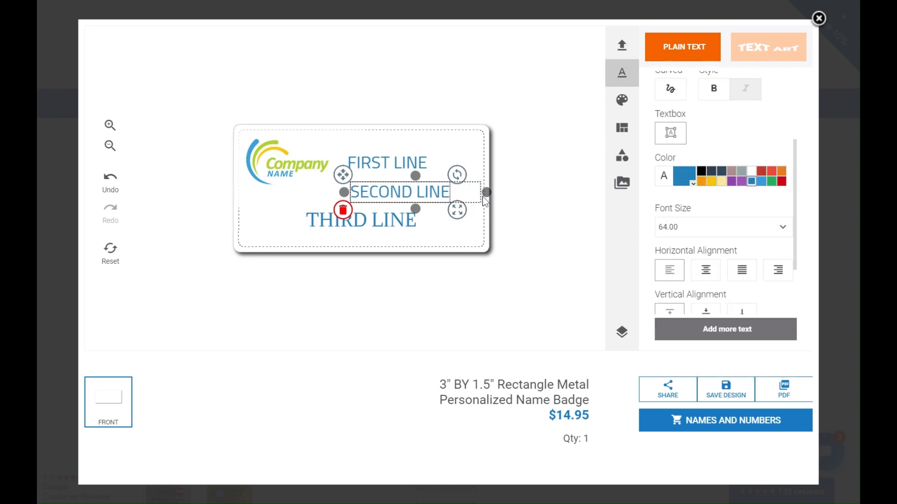
{"action": "left_click_drag", "start_coordinate": [487, 194], "coordinate": [492, 196]}
Step: Try red and light-blue colours on SECOND LINE, then restore its original dark blue
{"action": "left_click", "coordinate": [761, 171]}
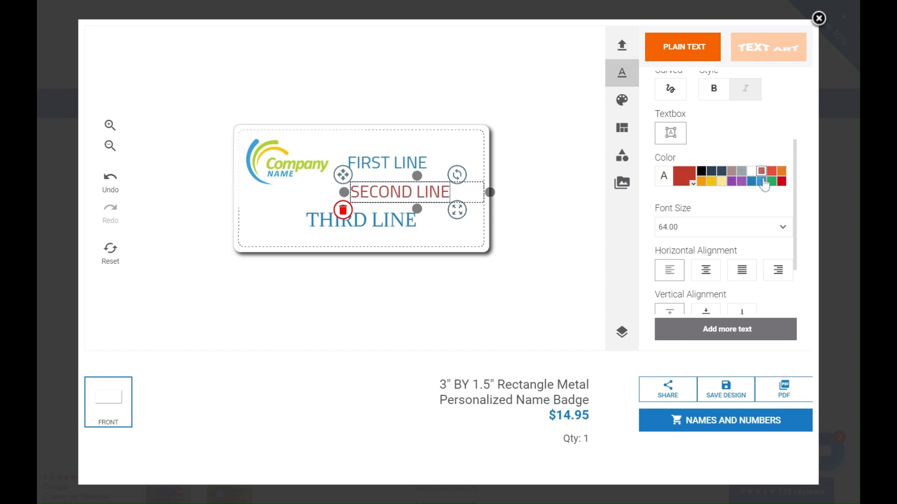
{"action": "left_click", "coordinate": [761, 180]}
{"action": "left_click", "coordinate": [750, 182]}
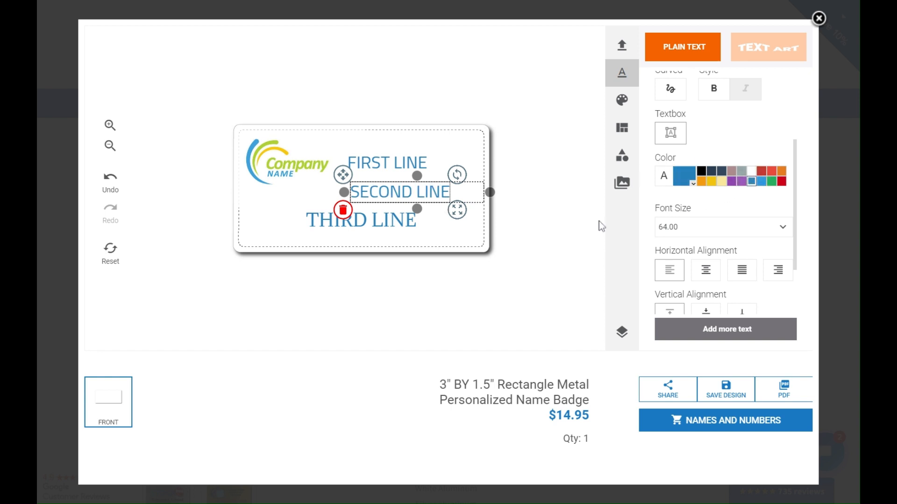
Step: Set THIRD LINE in Cairo and stretch its box from the badge's left to right edge
{"action": "left_click", "coordinate": [375, 226]}
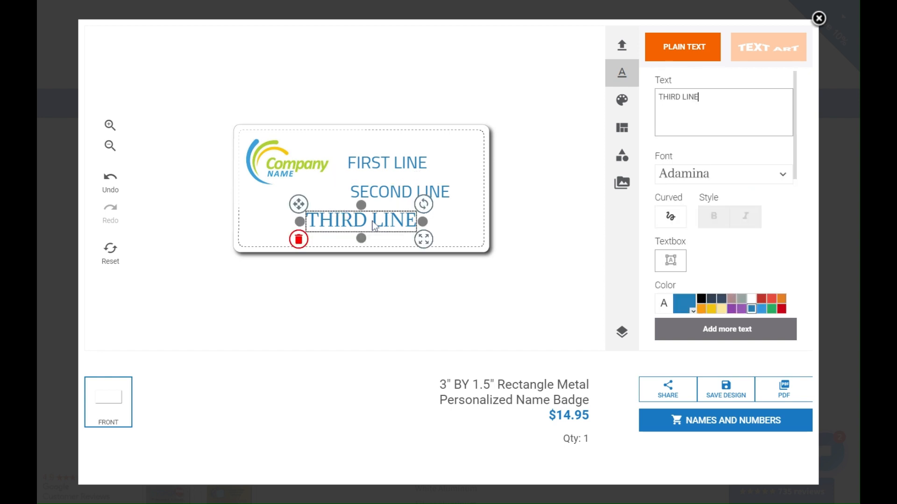
{"action": "left_click_drag", "start_coordinate": [375, 226], "coordinate": [330, 232]}
{"action": "left_click", "coordinate": [739, 176]}
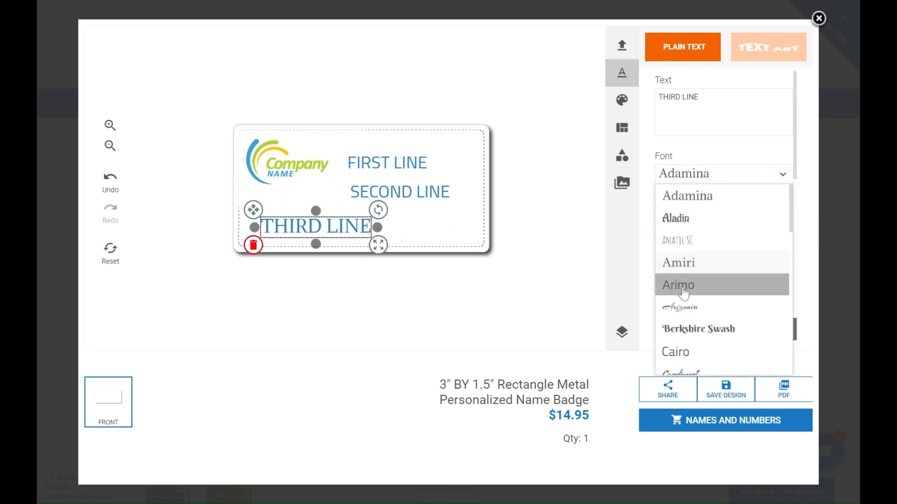
{"action": "left_click", "coordinate": [678, 355]}
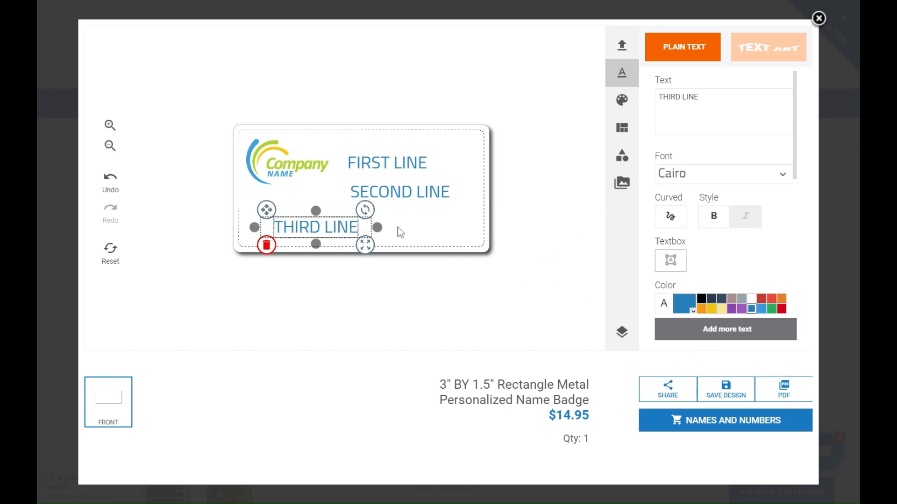
{"action": "left_click_drag", "start_coordinate": [372, 230], "coordinate": [495, 247]}
{"action": "left_click_drag", "start_coordinate": [254, 233], "coordinate": [226, 242]}
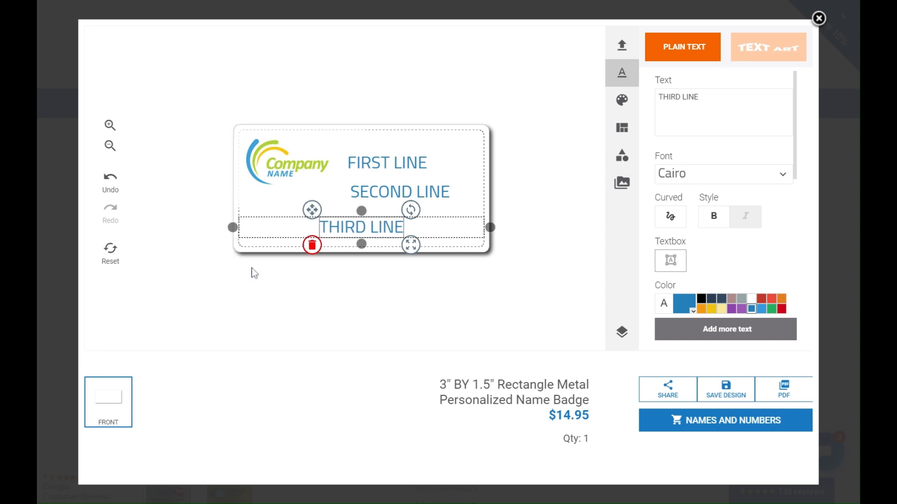
{"action": "left_click", "coordinate": [309, 306]}
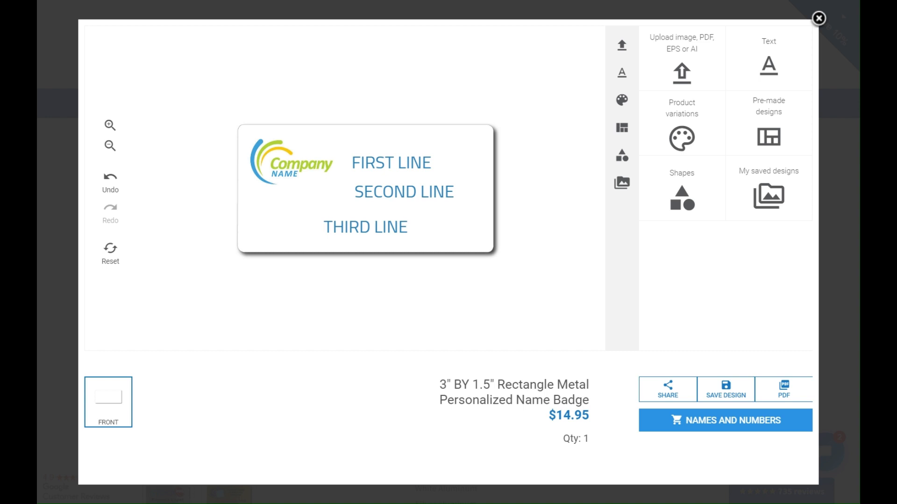
Step: Open Names and Numbers and add five rows, giving six badges at $9.95 each ($59.70)
{"action": "left_click", "coordinate": [736, 423]}
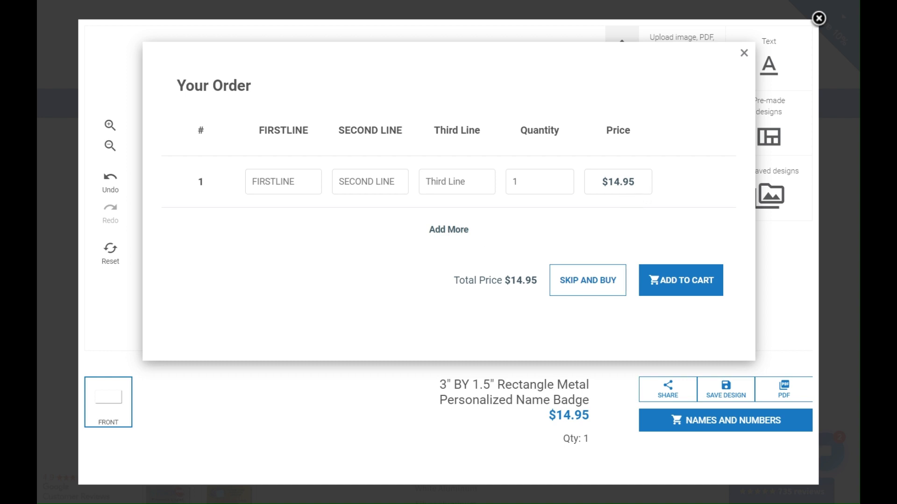
{"action": "left_click", "coordinate": [447, 231]}
{"action": "left_click", "coordinate": [443, 280]}
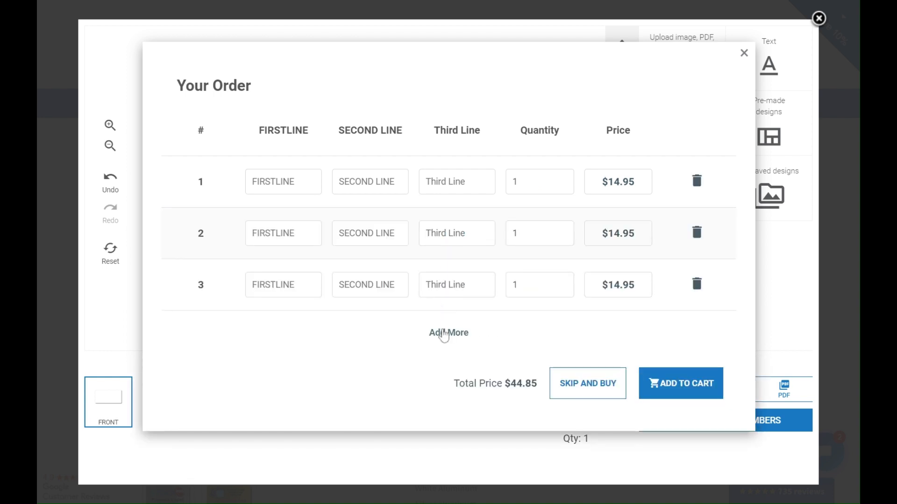
{"action": "left_click", "coordinate": [441, 333]}
{"action": "left_click", "coordinate": [438, 365]}
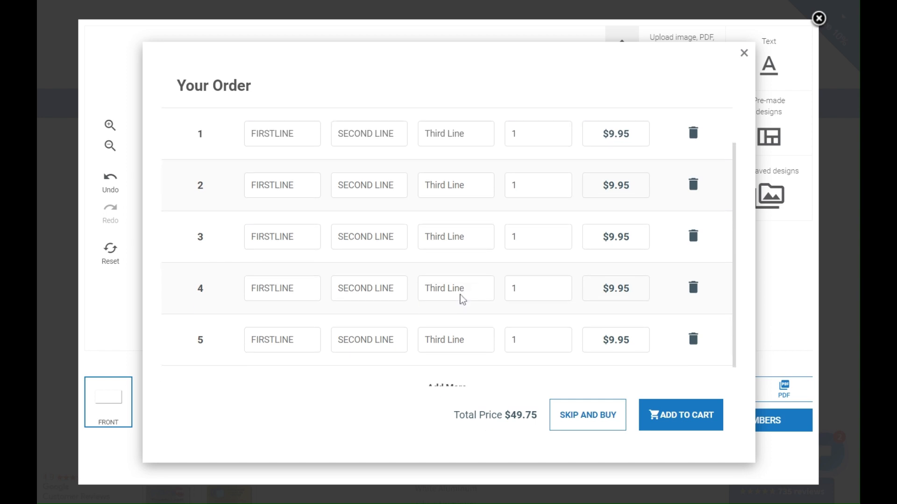
{"action": "scroll", "coordinate": [461, 298], "scroll_direction": "down", "scroll_amount": 1}
{"action": "left_click", "coordinate": [446, 365]}
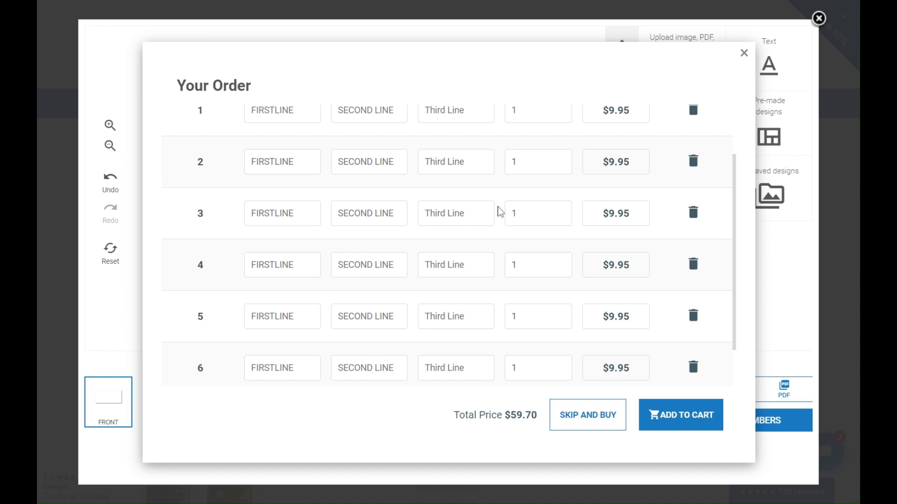
{"action": "scroll", "coordinate": [470, 296], "scroll_direction": "up", "scroll_amount": 2}
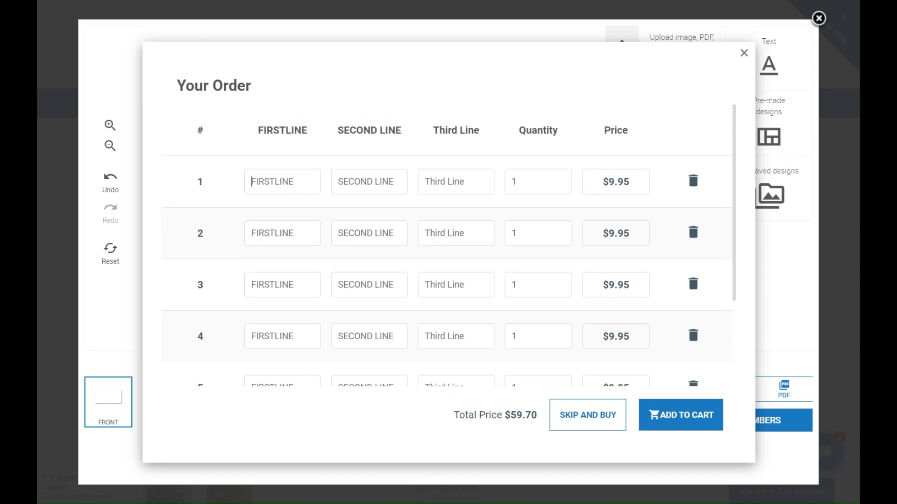
Step: Fill row 1 with the first person's name, title President and city San Francisco
{"action": "left_click", "coordinate": [250, 184]}
{"action": "type", "text": "b"}
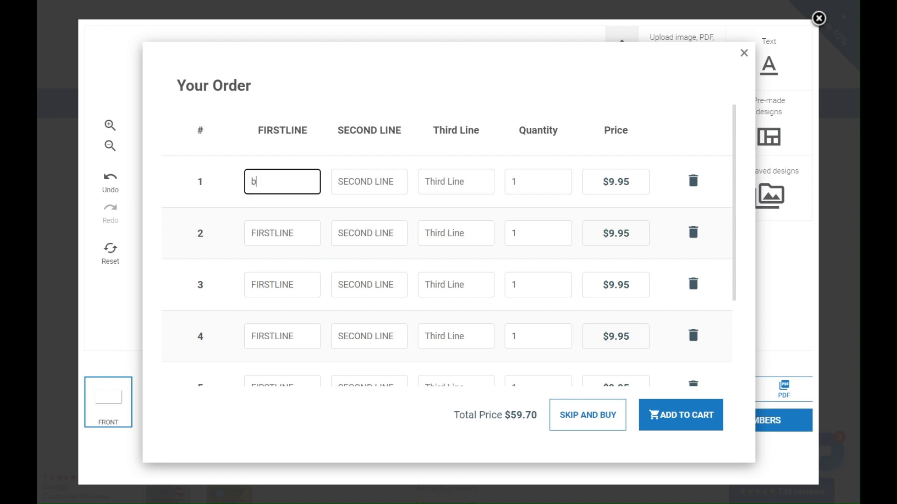
{"action": "key", "text": "BackSpace"}
{"action": "type", "text": "BO"}
{"action": "type", "text": "nes"}
{"action": "left_click", "coordinate": [369, 181]}
{"action": "type", "text": "Presi"}
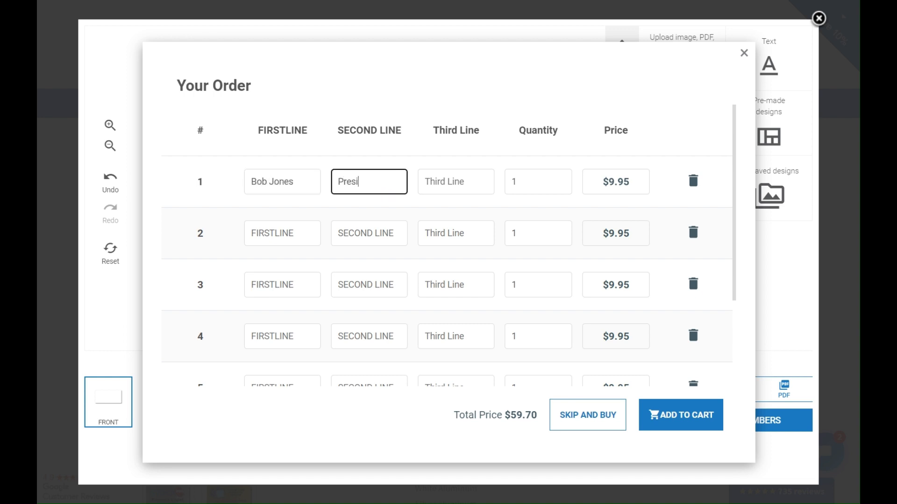
{"action": "type", "text": "dent"}
{"action": "key", "text": "Tab"}
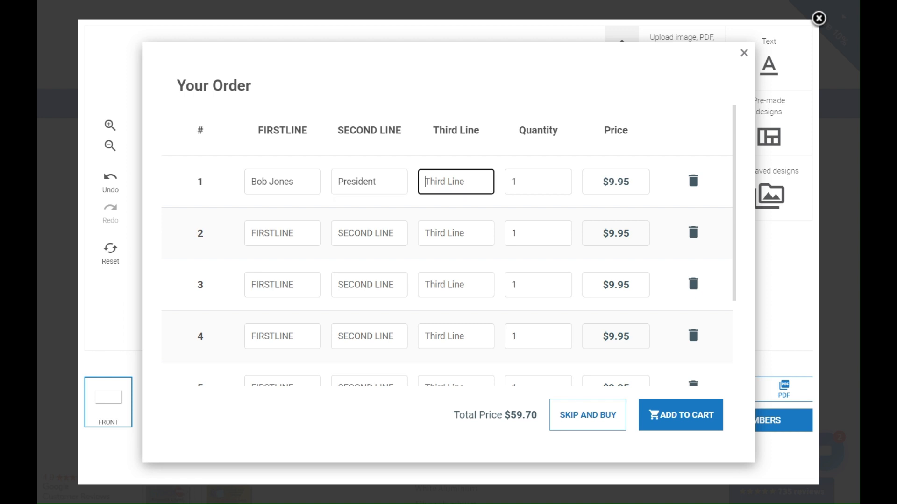
{"action": "type", "text": "San Francisco"}
{"action": "key", "text": "Tab"}
Step: Fill row 2 with the second person's name, title Vice President and city Chicago
{"action": "key", "text": "Tab"}
{"action": "key", "text": "Tab"}
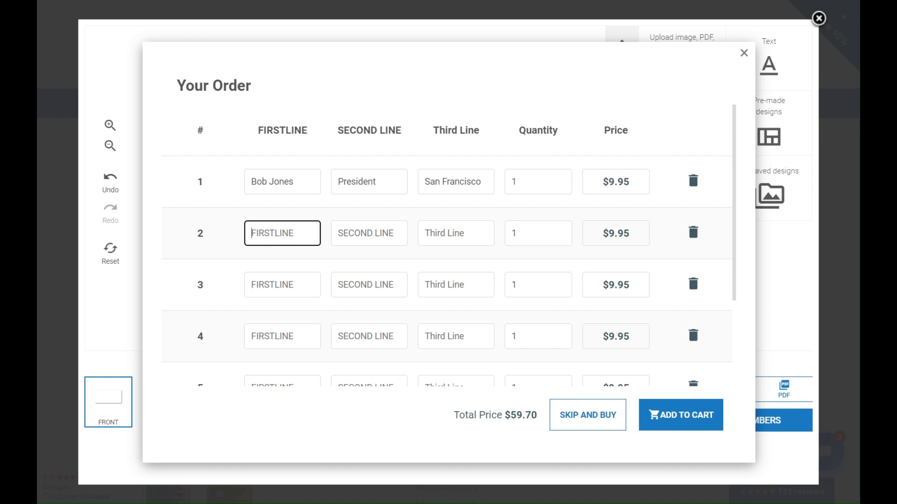
{"action": "key", "text": "Tab"}
{"action": "type", "text": "S"}
{"action": "key", "text": "BackSpace"}
{"action": "type", "text": "Vice PRe"}
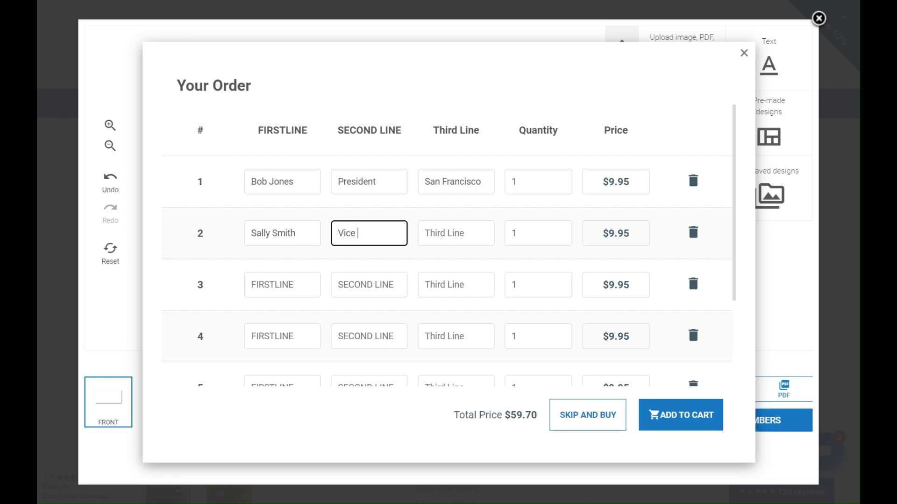
{"action": "key", "text": "BackSpace"}
{"action": "key", "text": "BackSpace"}
{"action": "type", "text": "resident"}
{"action": "key", "text": "Tab"}
{"action": "type", "text": "Chi"}
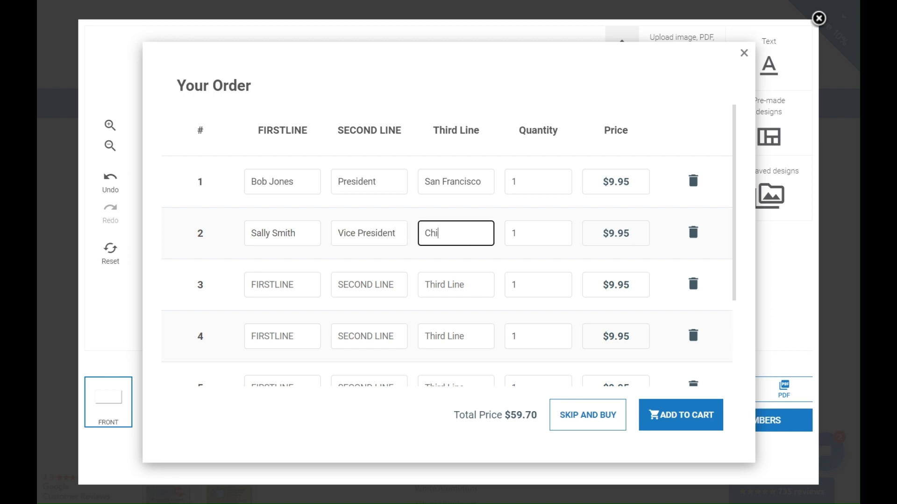
{"action": "type", "text": "cago"}
Step: Raise row 2's quantity to 2 and add the $69.65 order to the cart
{"action": "left_click", "coordinate": [516, 233]}
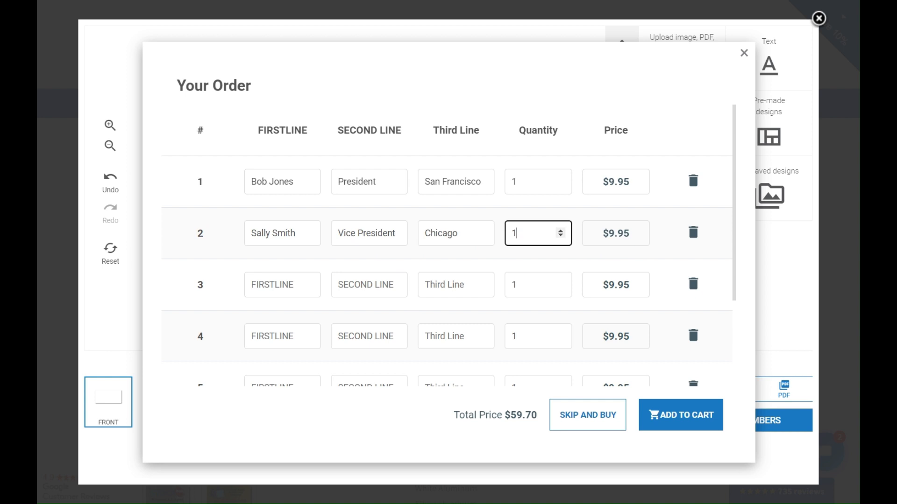
{"action": "left_click", "coordinate": [561, 231]}
{"action": "scroll", "coordinate": [523, 260], "scroll_direction": "down", "scroll_amount": 3}
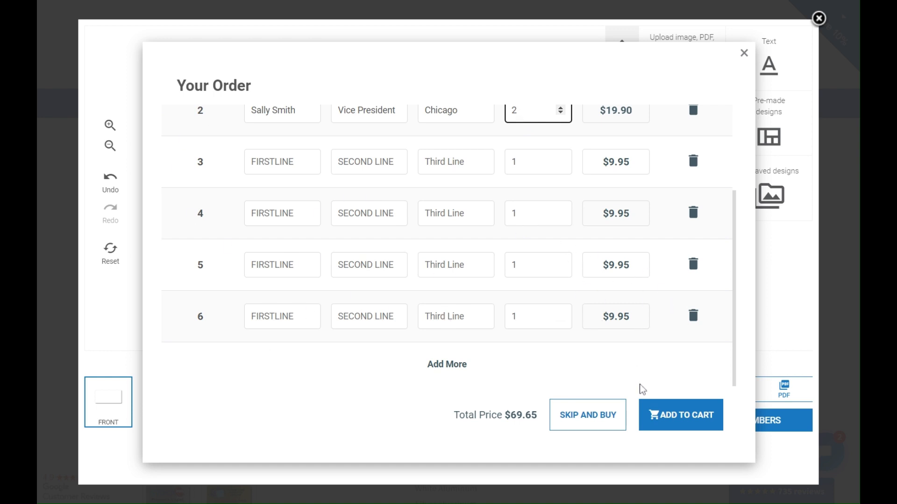
{"action": "left_click", "coordinate": [667, 421]}
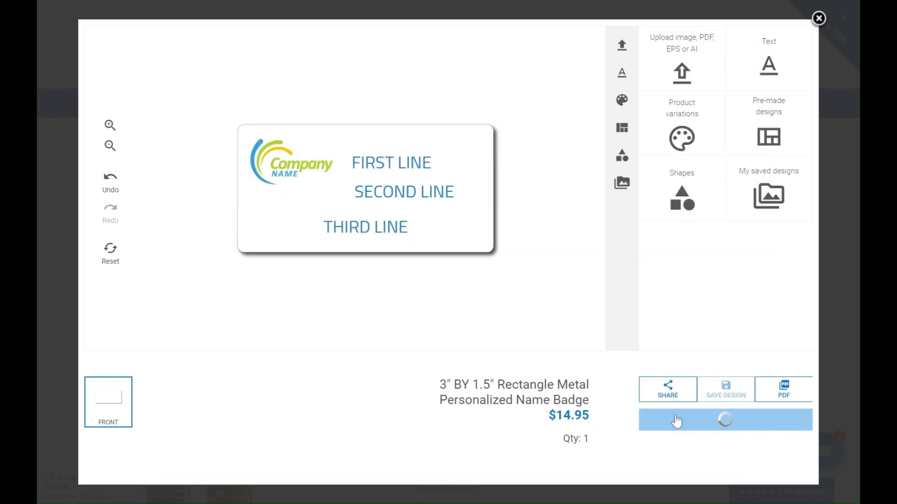